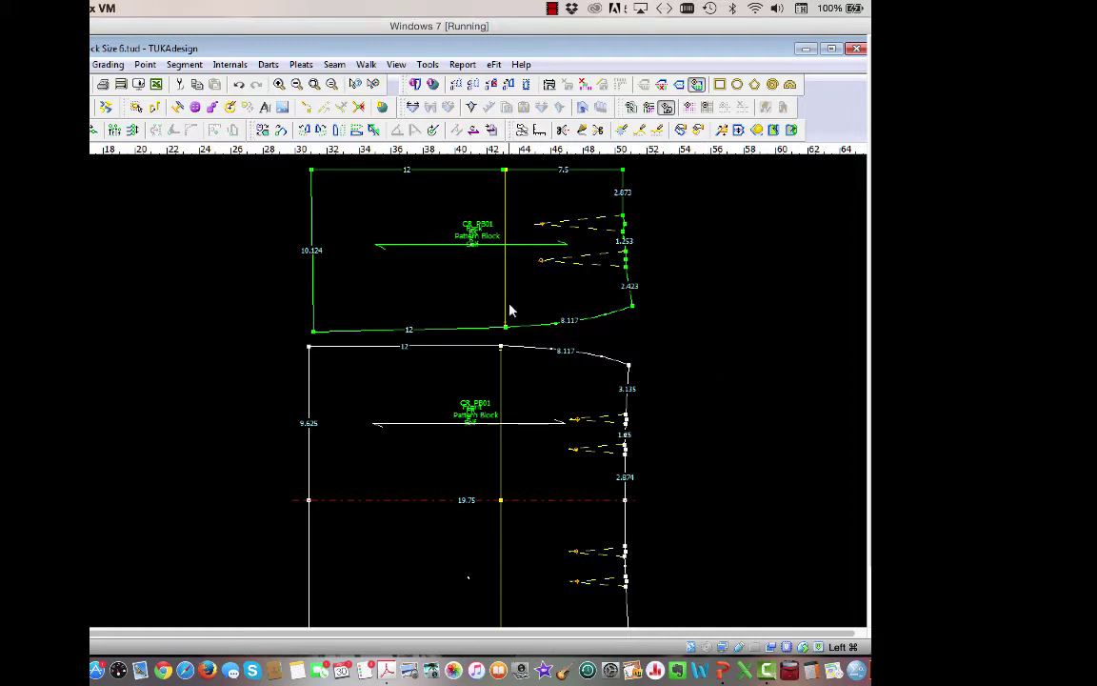
Step: Move the front block's waist corner at the side seam by X -0.039 and Y -0.03
click(279, 84)
drag(474, 283, 673, 406)
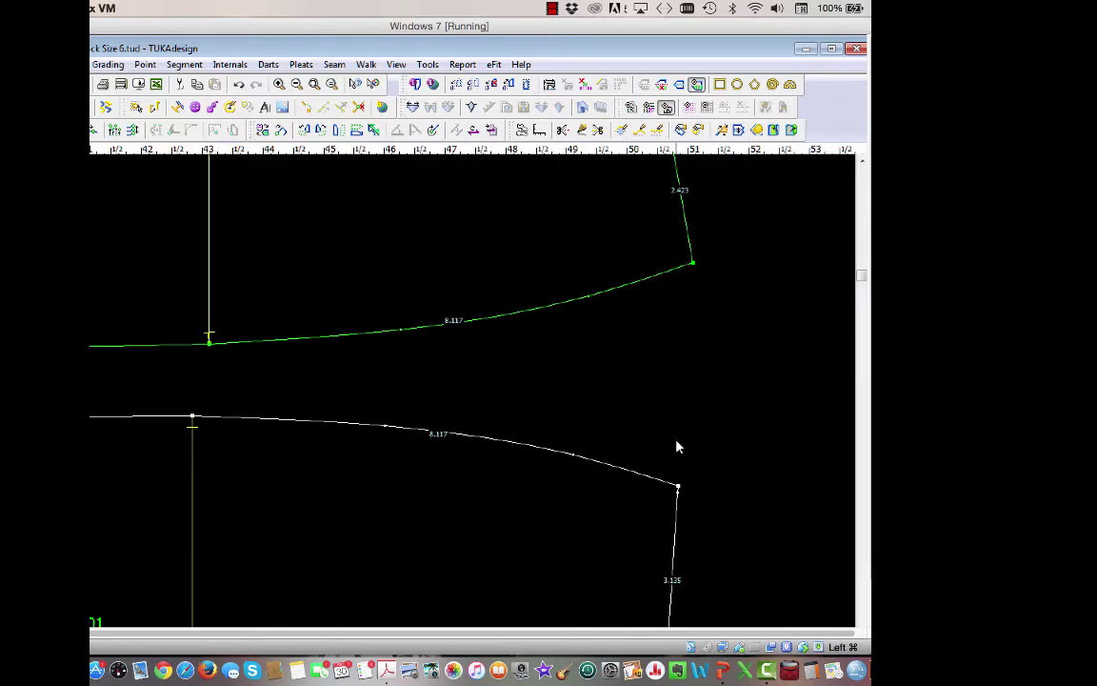
click(678, 489)
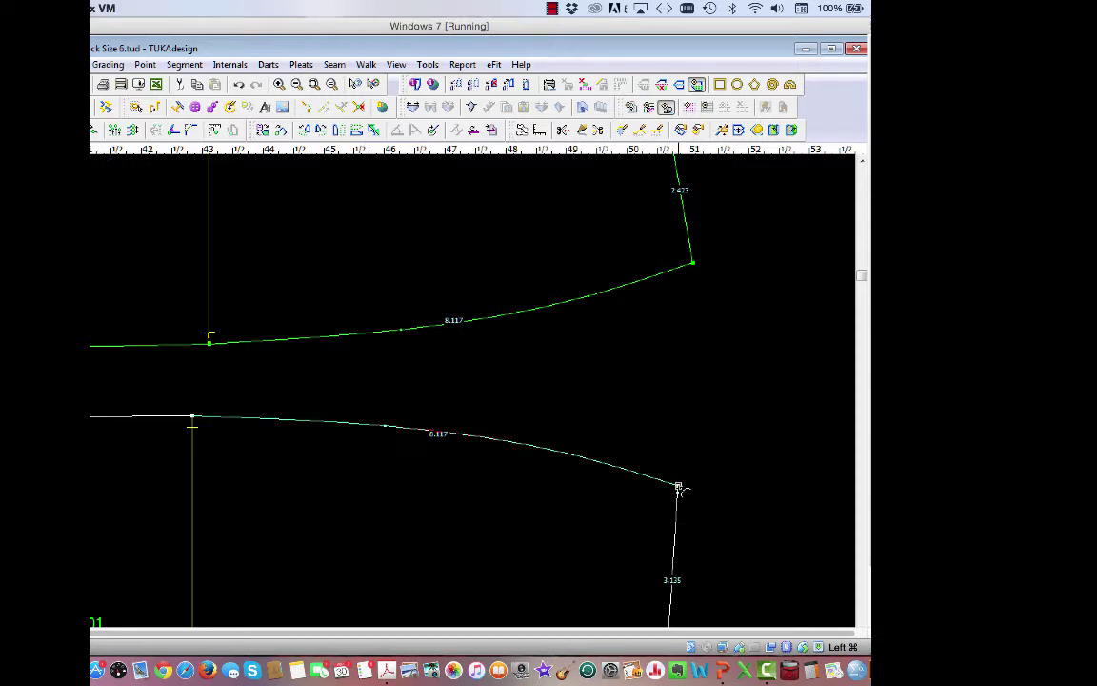
click(678, 487)
click(678, 489)
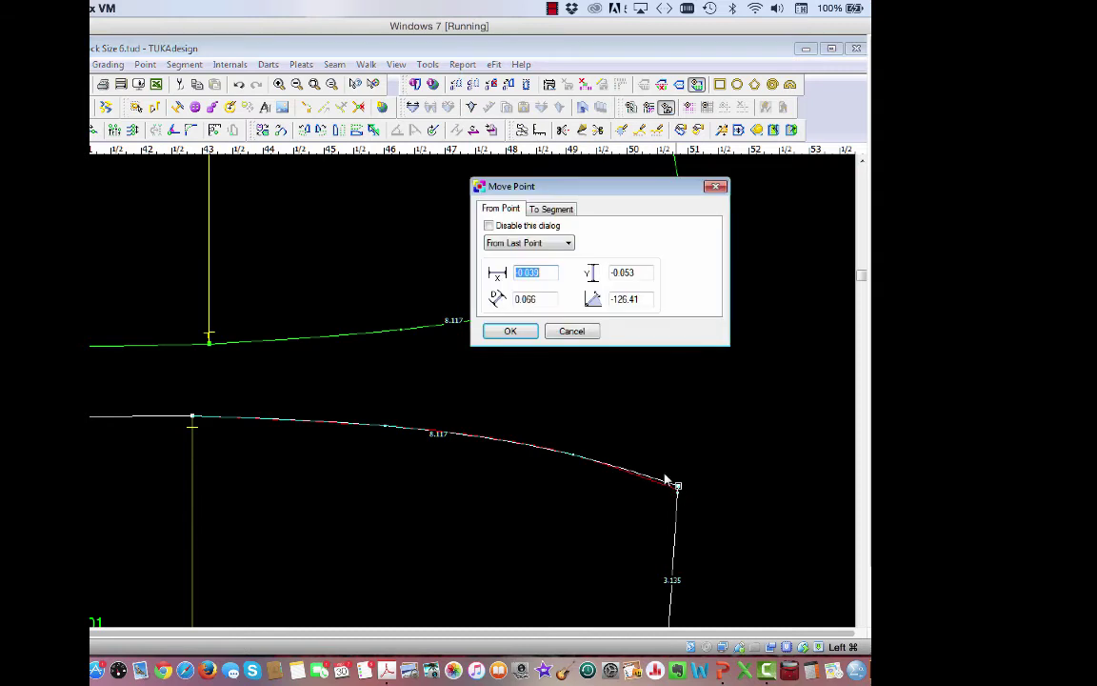
click(636, 273)
key(BackSpace)
key(BackSpace)
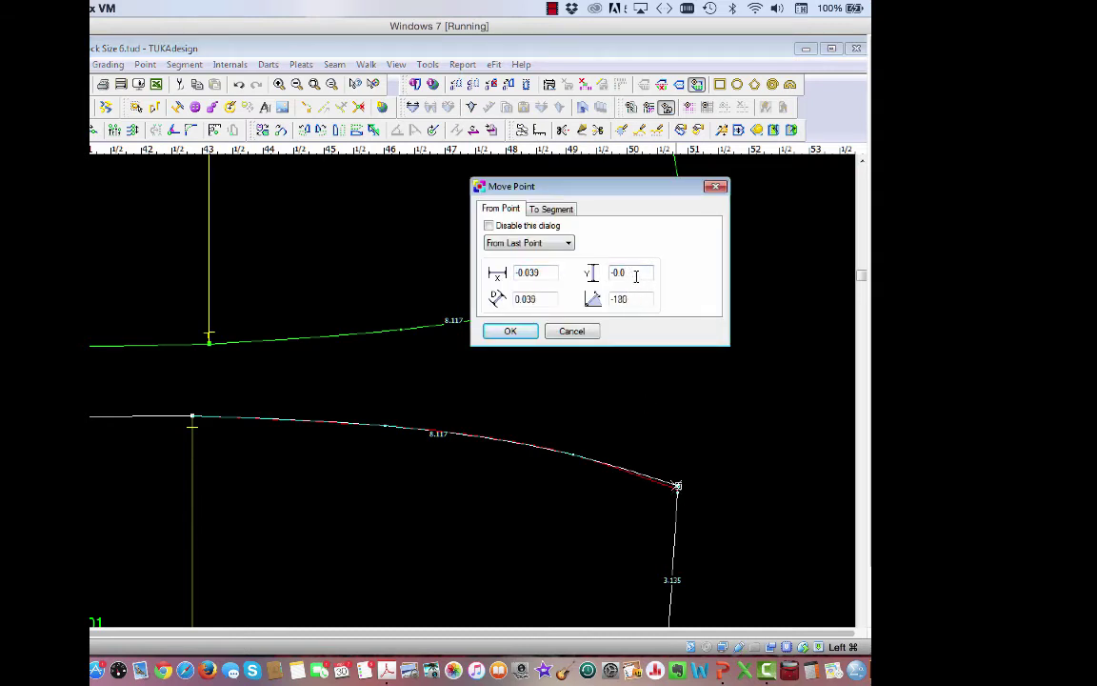
text(3)
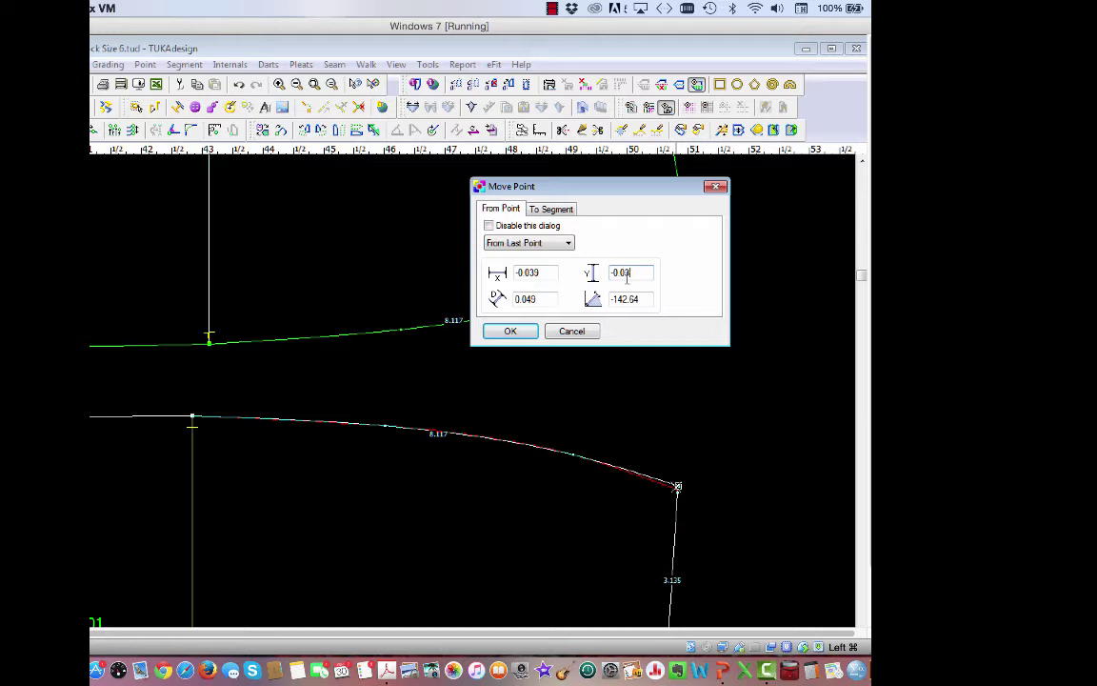
click(511, 331)
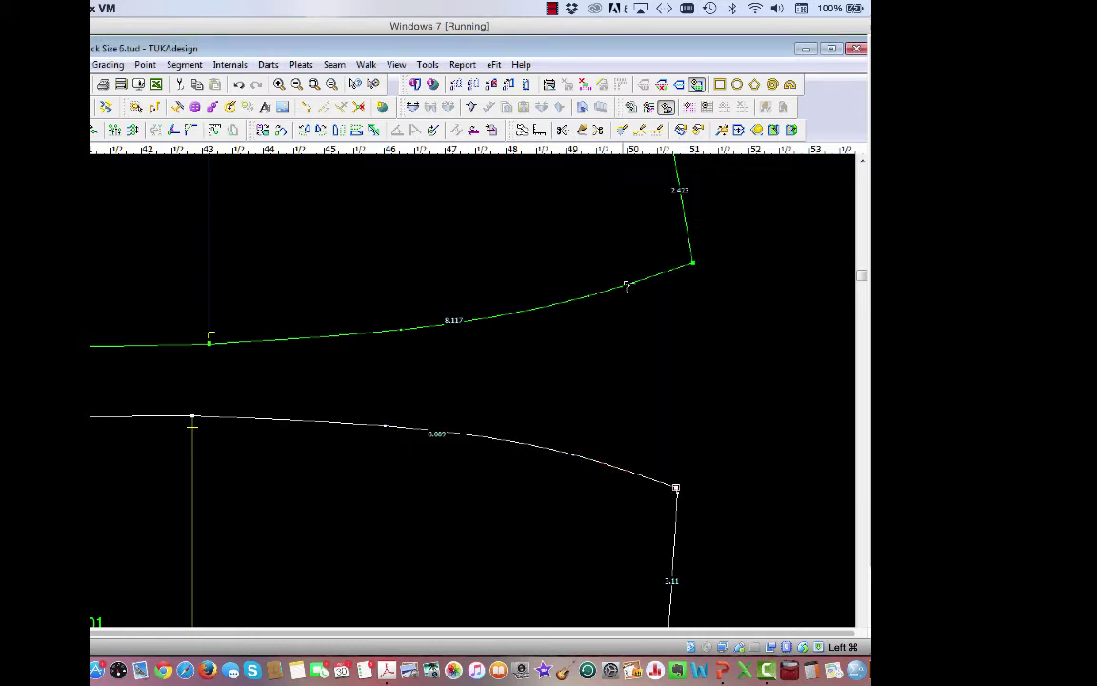
Step: Move the back block's waist corner at the side seam by X -0.027 and Y 0.03
click(694, 263)
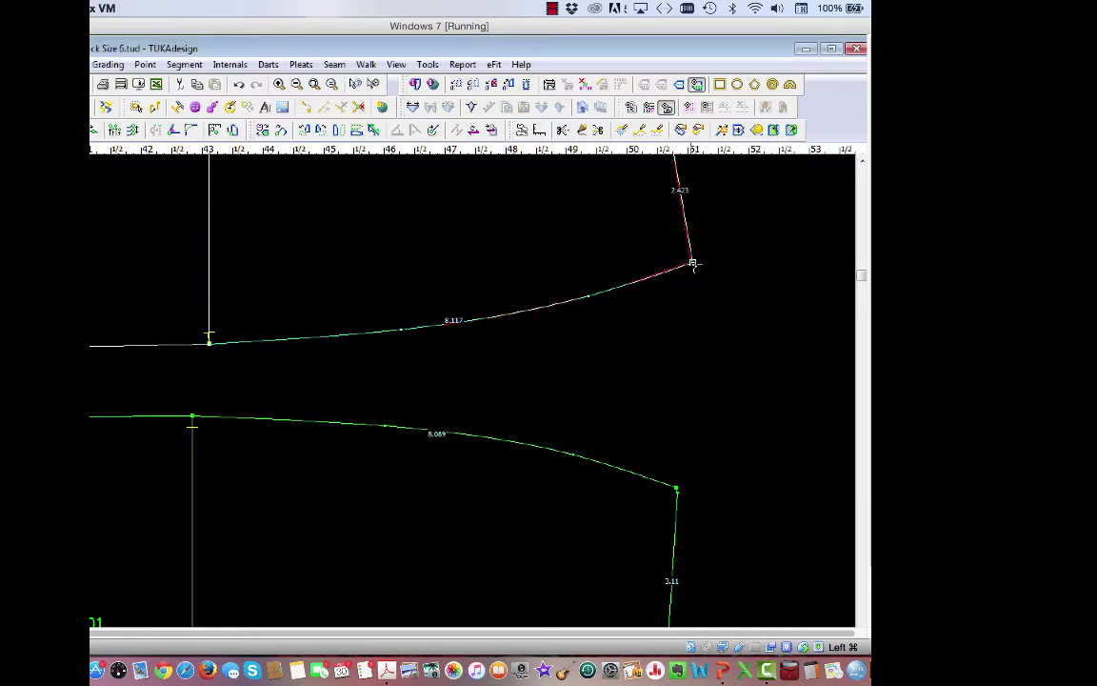
click(693, 263)
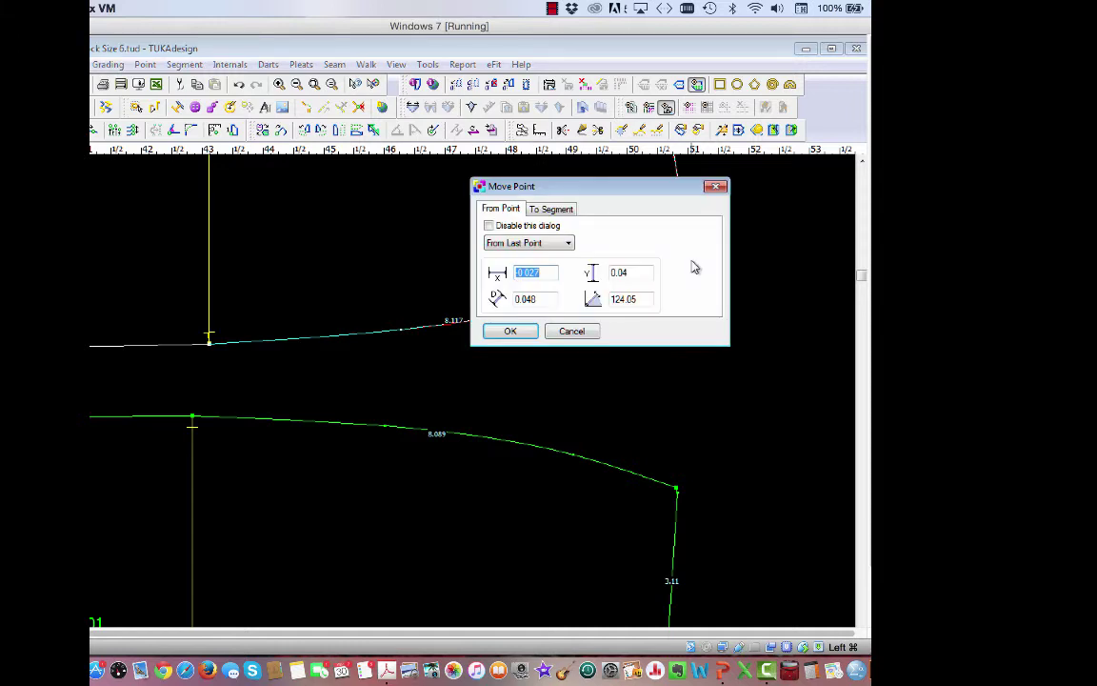
click(630, 273)
key(BackSpace)
key(BackSpace)
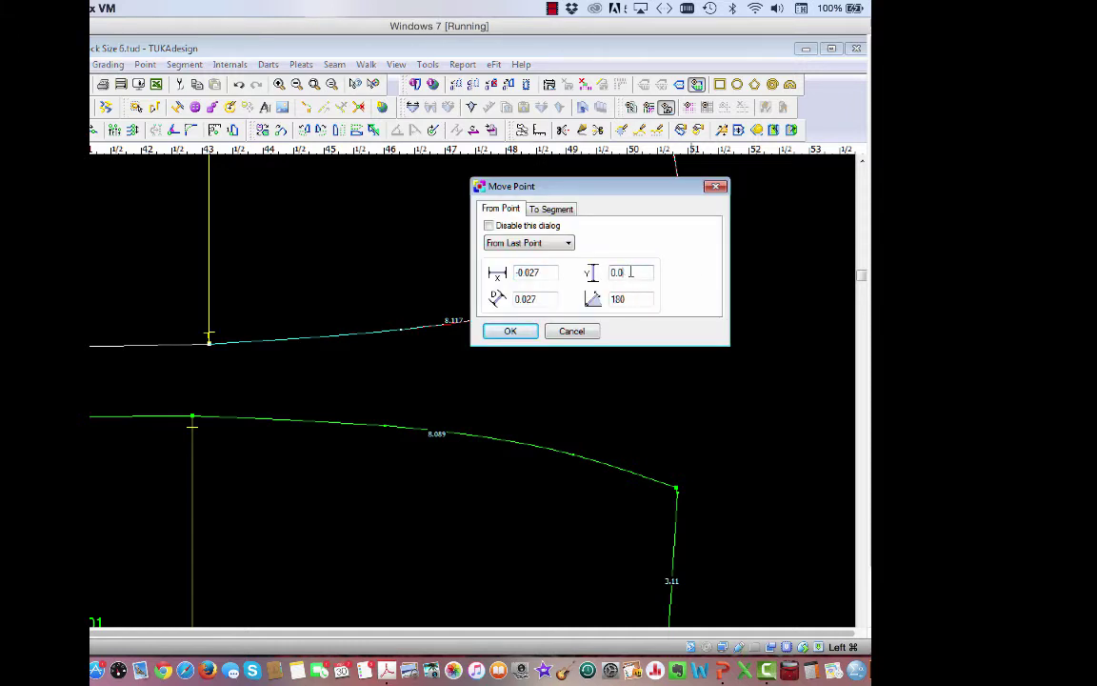
text(1)
key(BackSpace)
text(3)
click(520, 334)
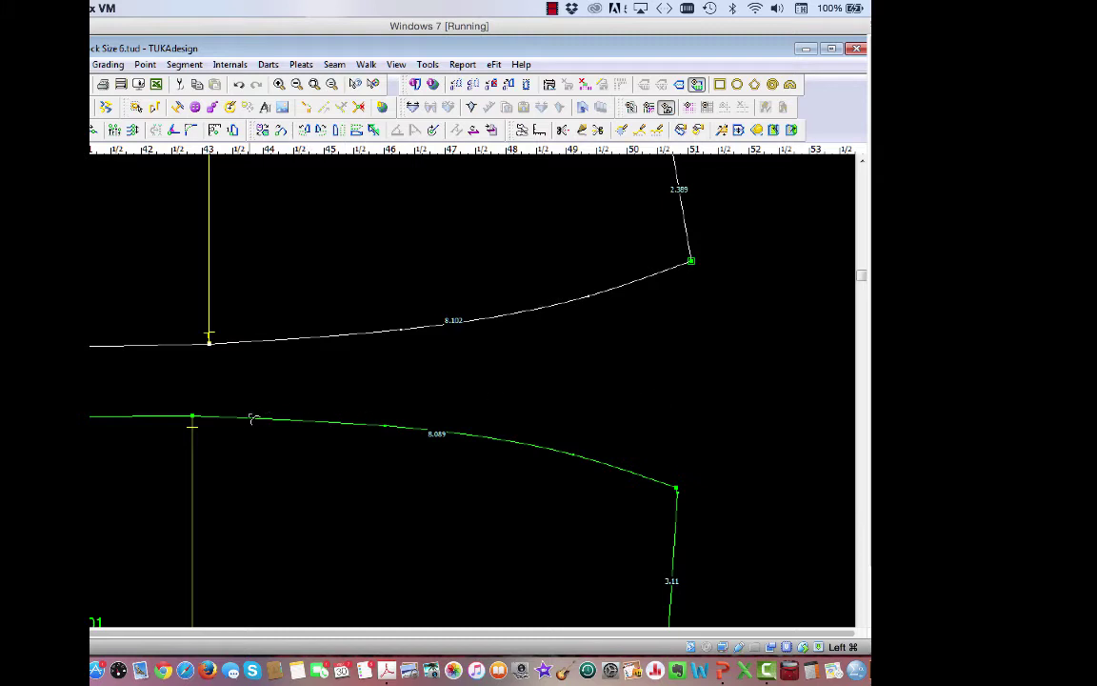
Step: Move the back block's side-seam hip point outward by X 0 and Y -0.1
click(211, 347)
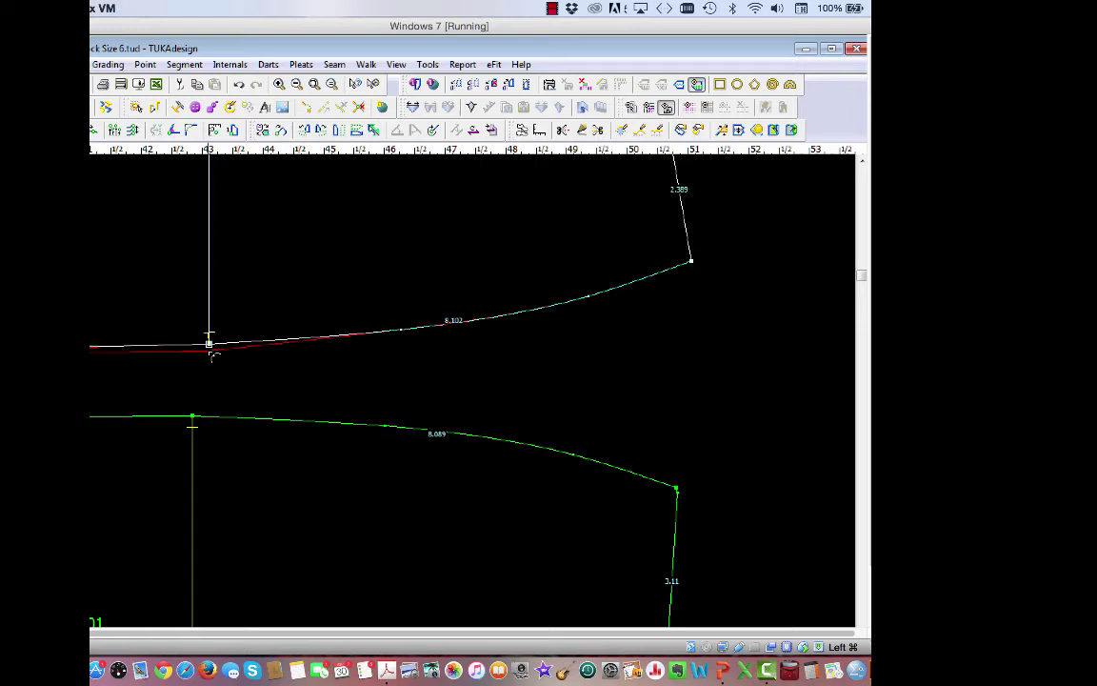
click(211, 348)
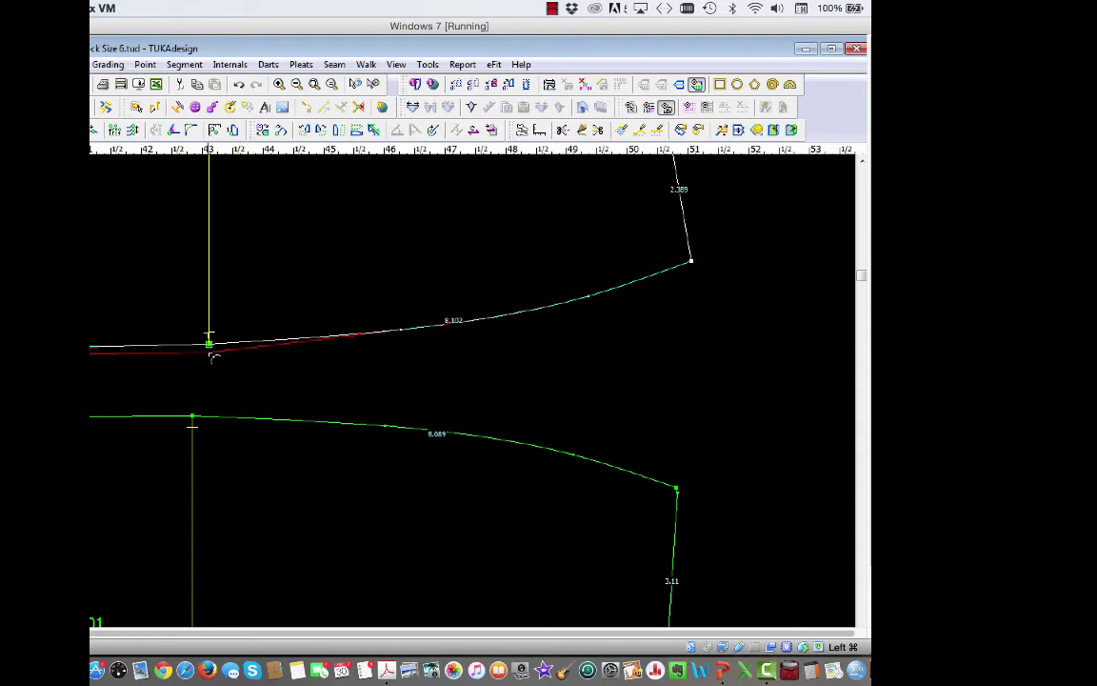
click(213, 356)
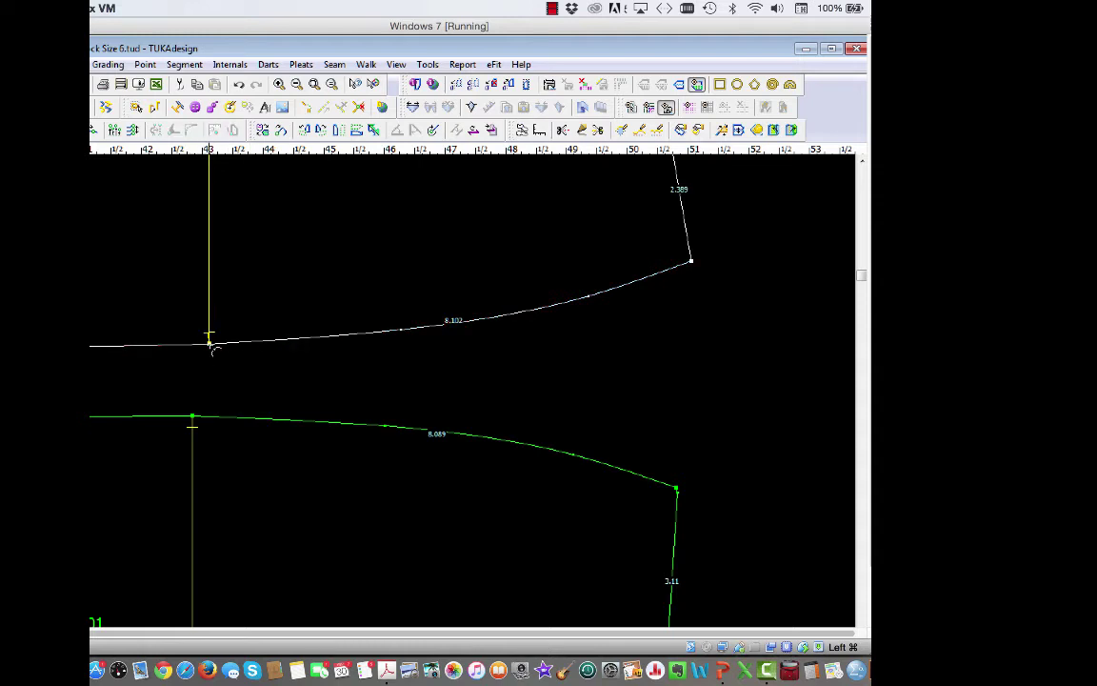
click(214, 357)
click(211, 355)
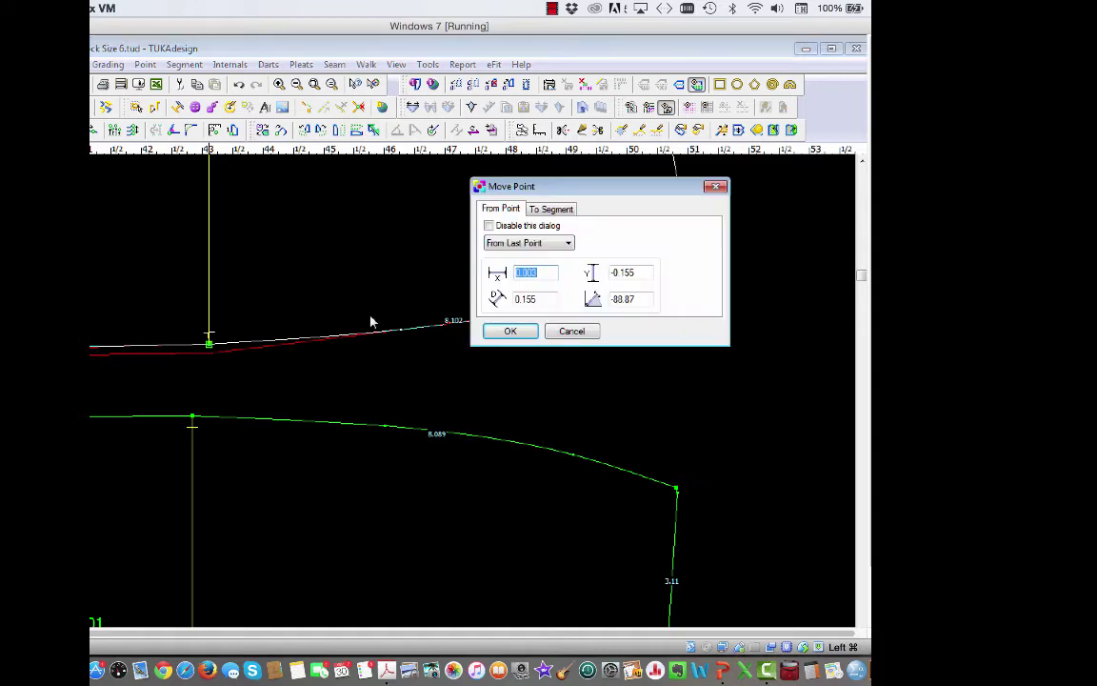
click(641, 273)
key(BackSpace)
key(BackSpace)
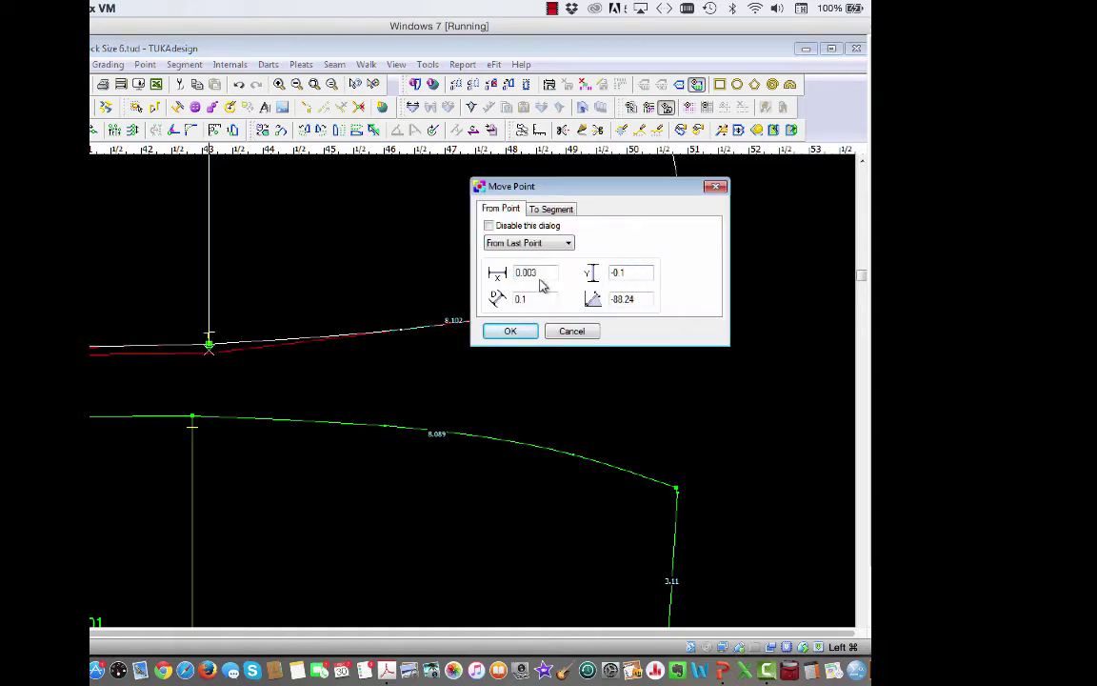
drag(524, 274, 509, 273)
text(0)
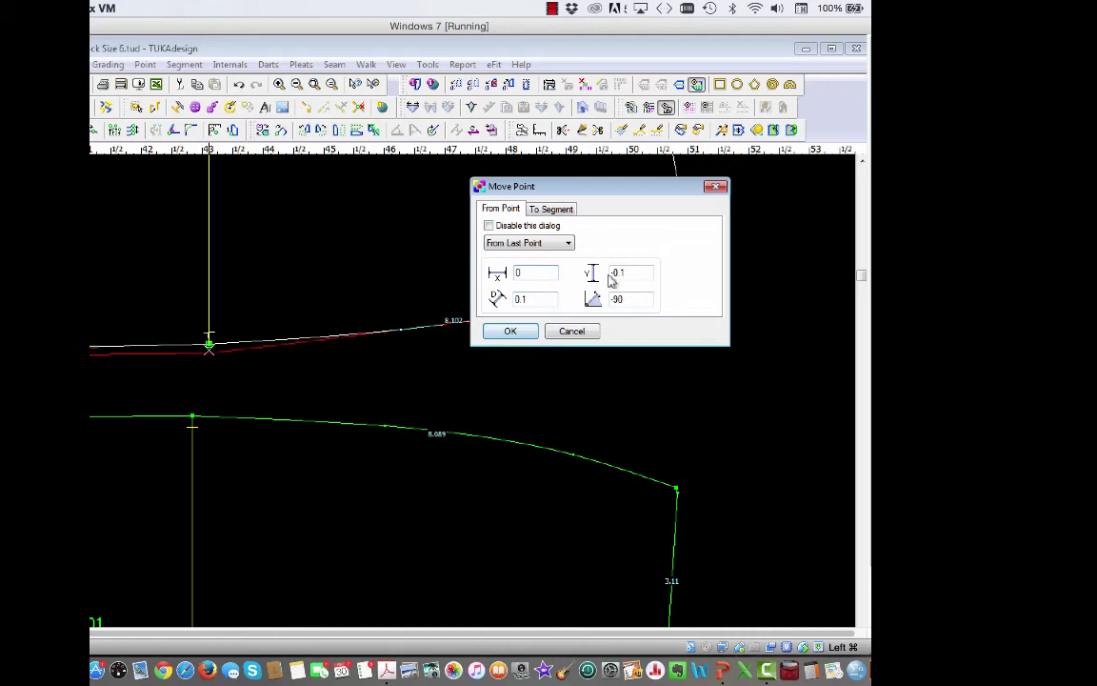
click(522, 330)
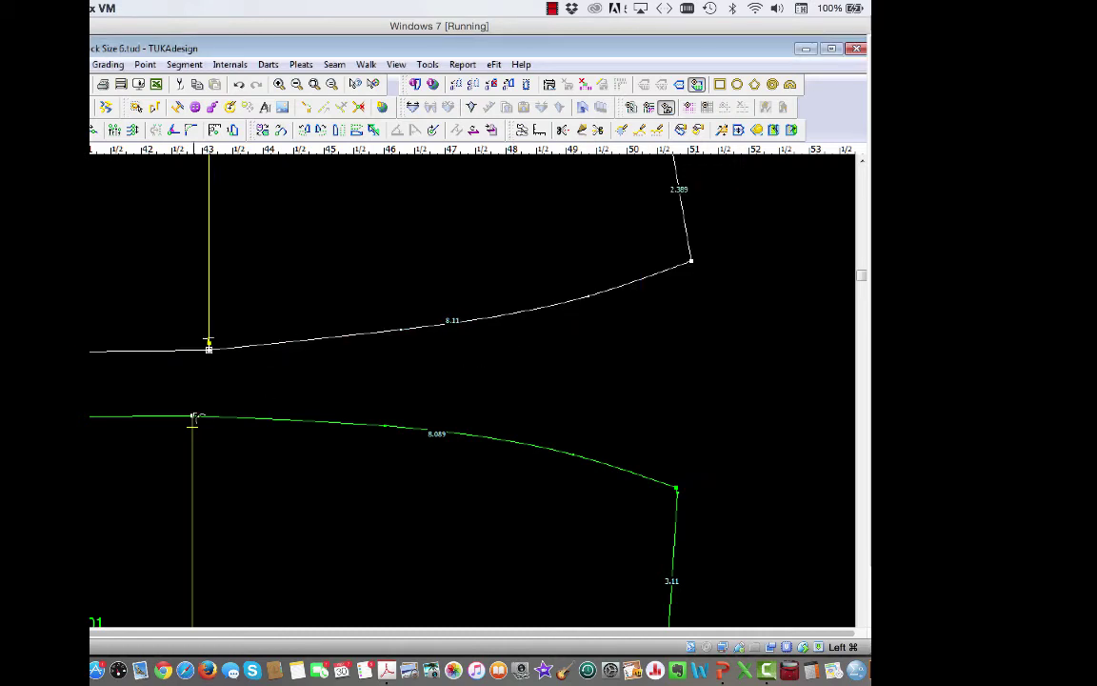
Step: Move the front block's side-seam hip point outward by X 0 and Y 0.1
click(191, 417)
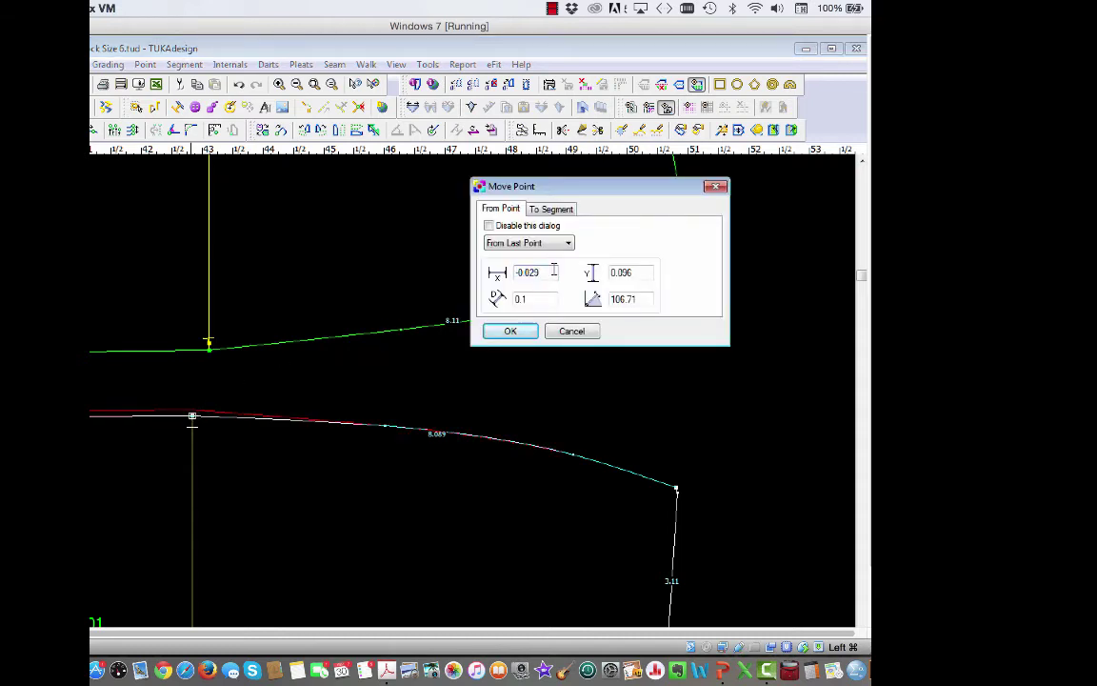
text(0)
key(BackSpace)
key(BackSpace)
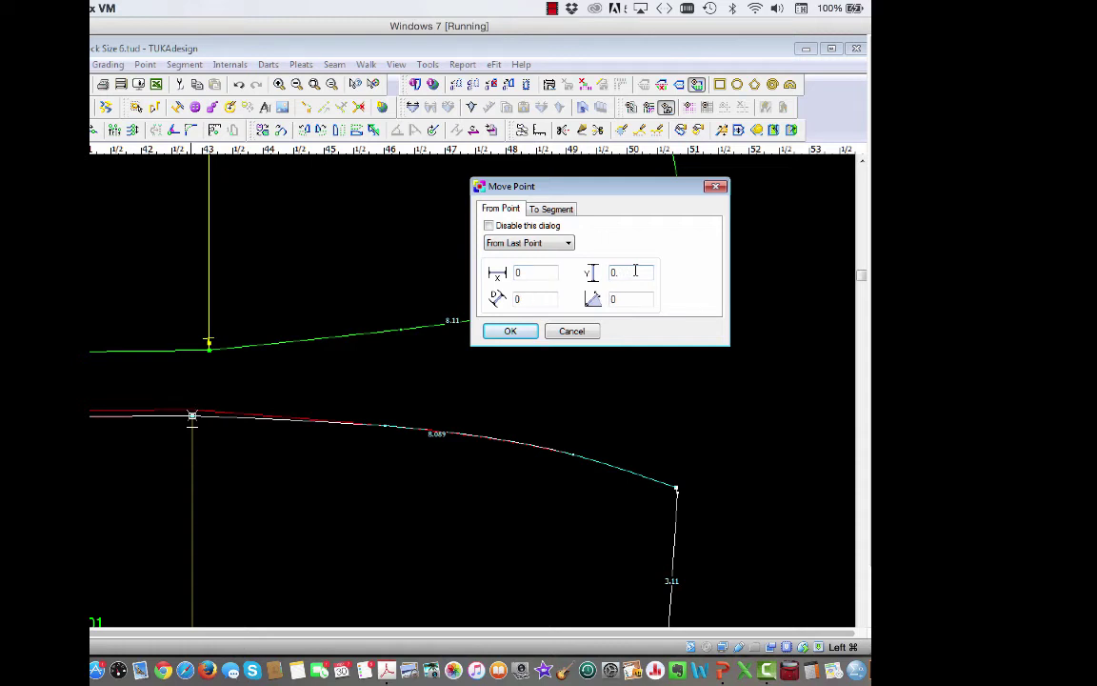
text(1)
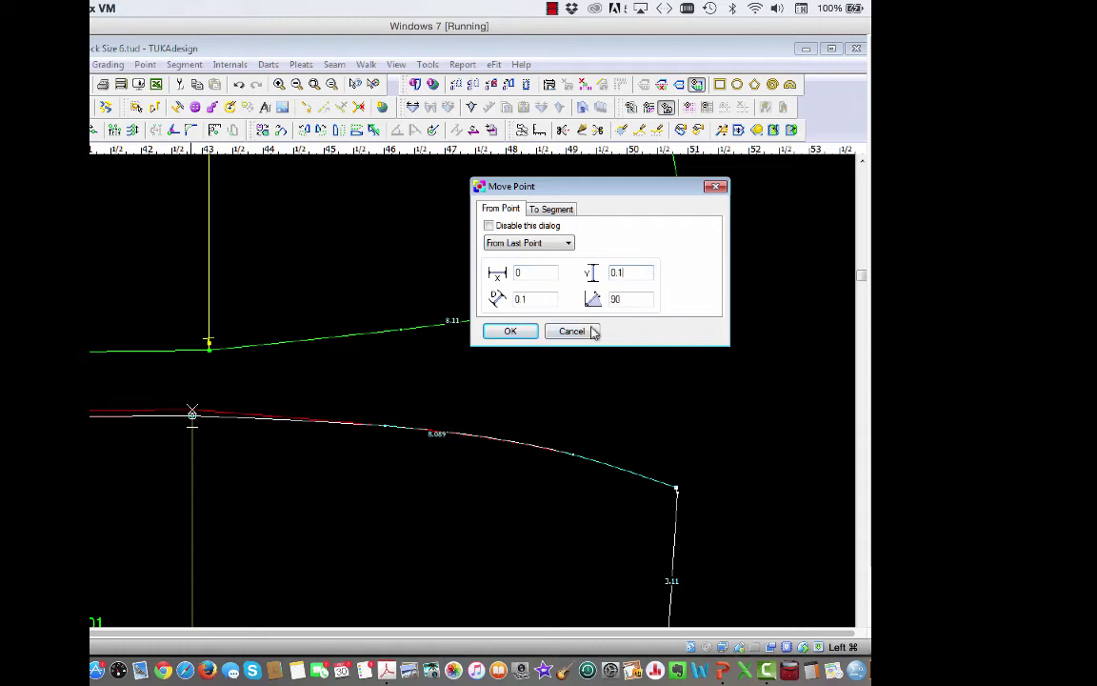
click(508, 333)
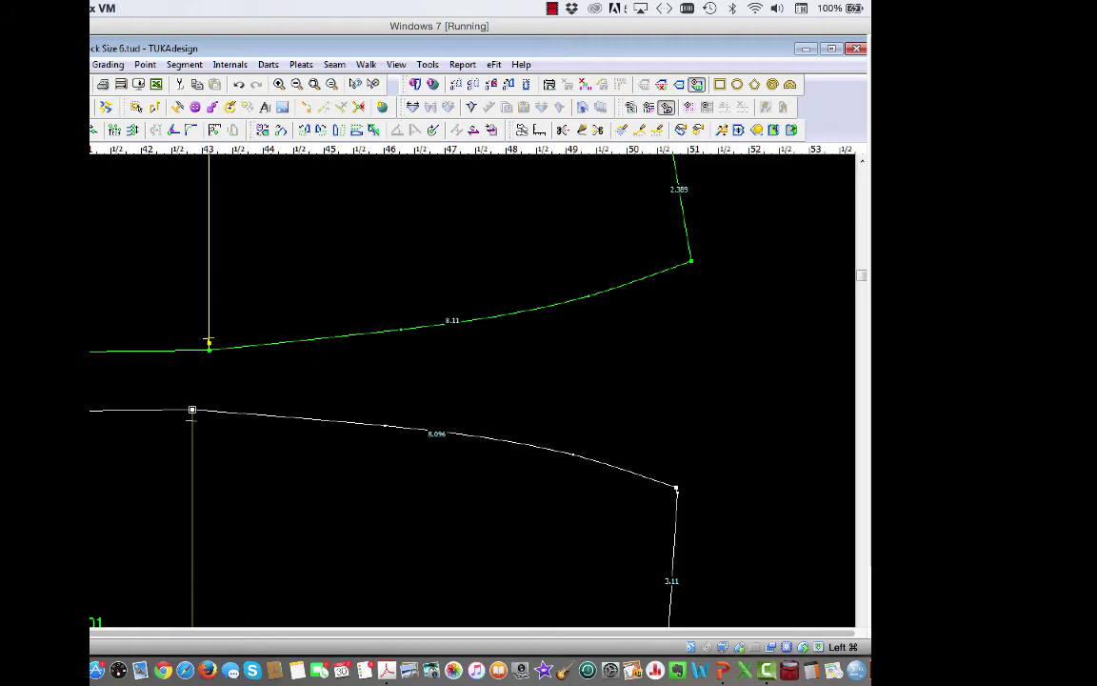
Step: Move the front side curve's support point nearest the hip by X 0.006 and Y 0.042, and leave the point-moving tool
click(385, 429)
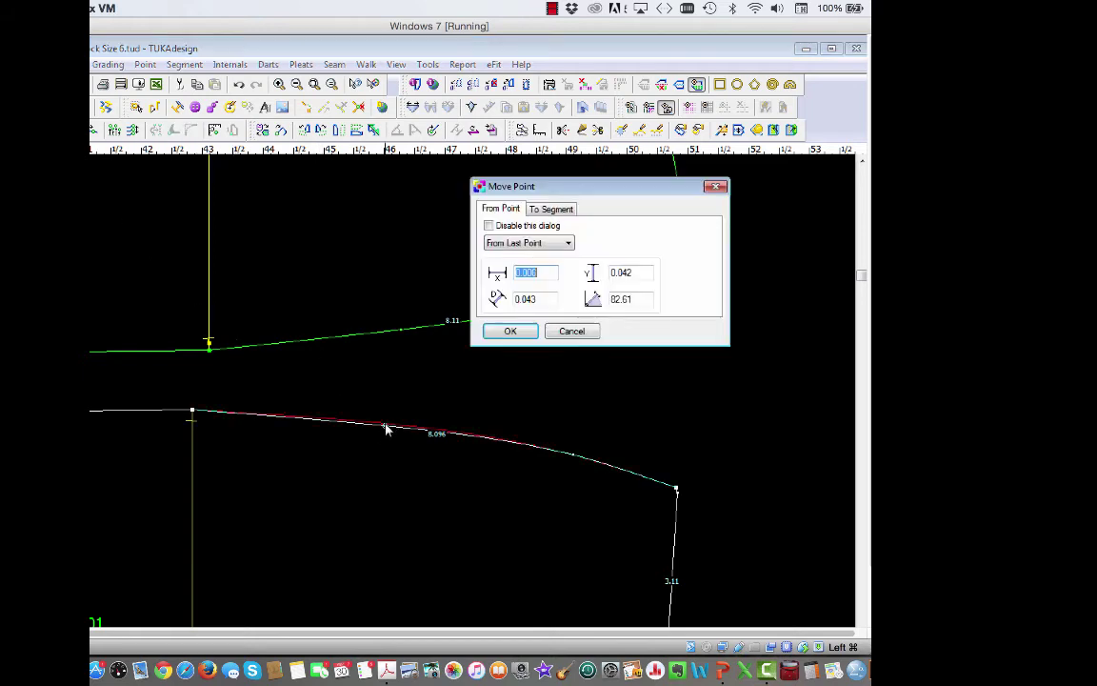
text(0.006)
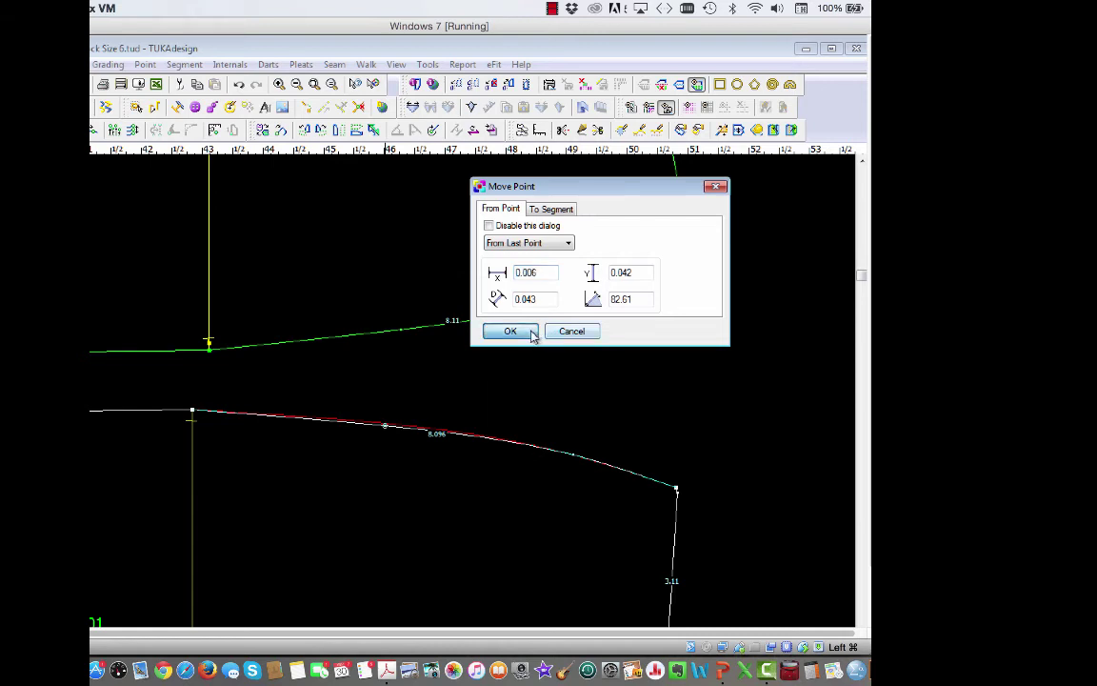
click(531, 333)
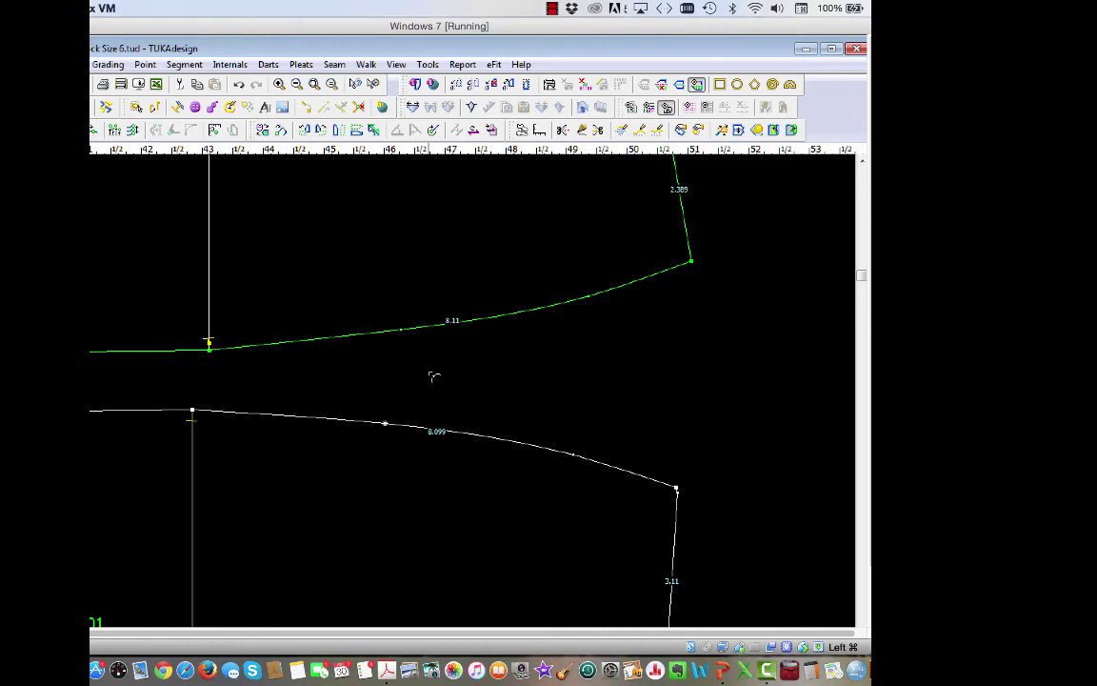
click(317, 86)
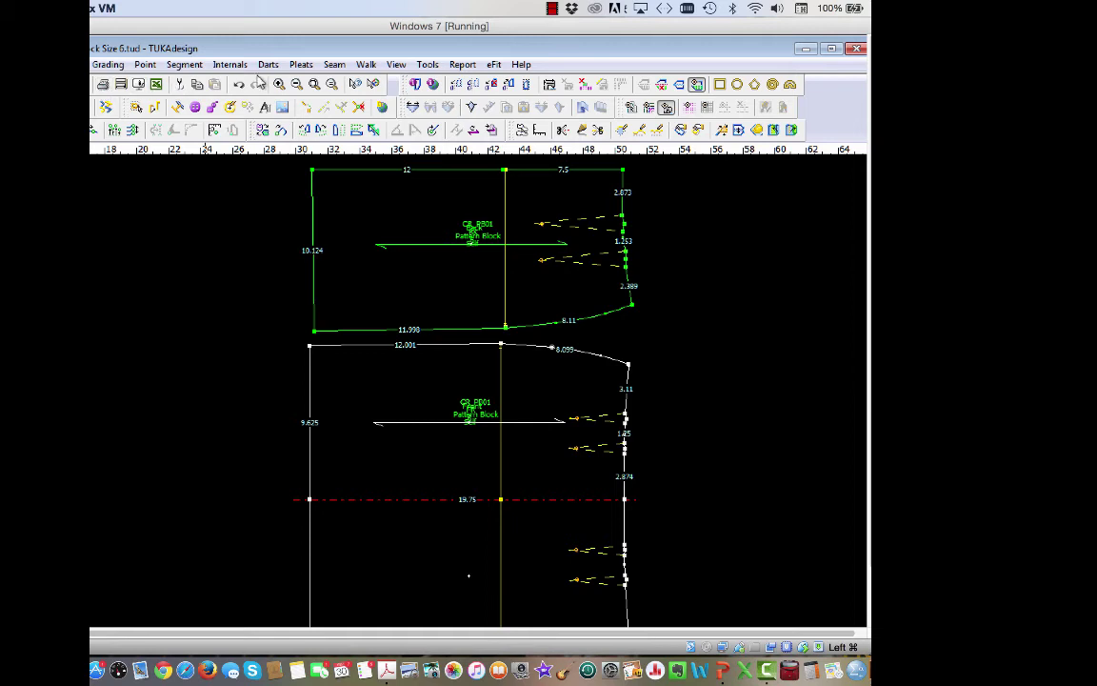
click(279, 84)
drag(297, 282, 581, 401)
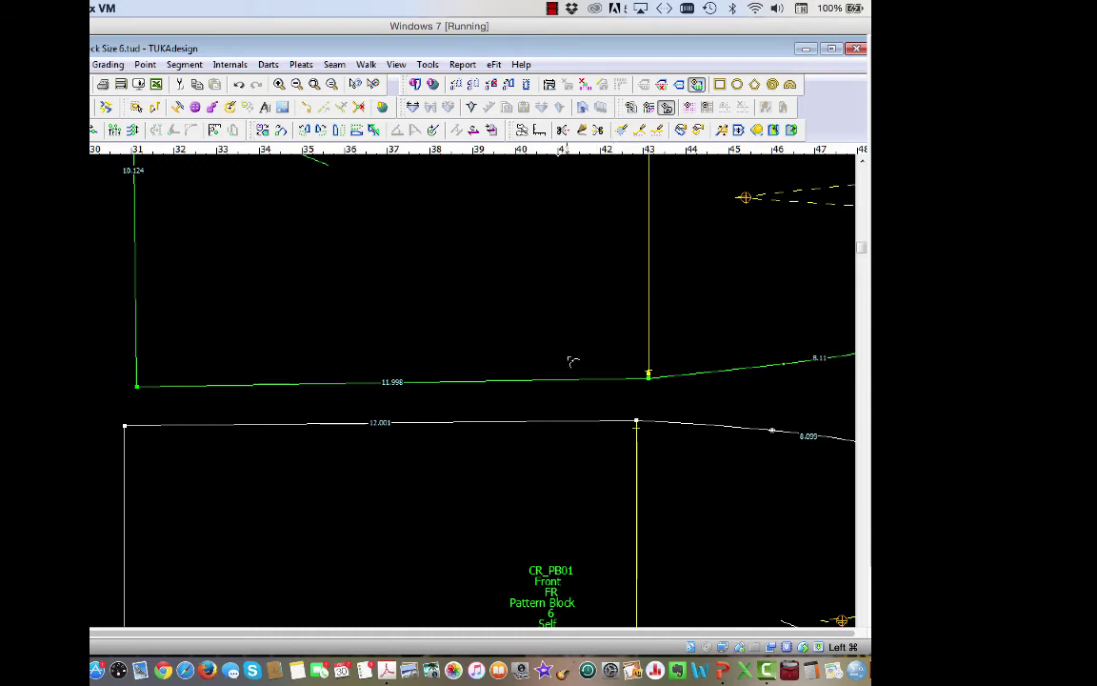
right_click(100, 225)
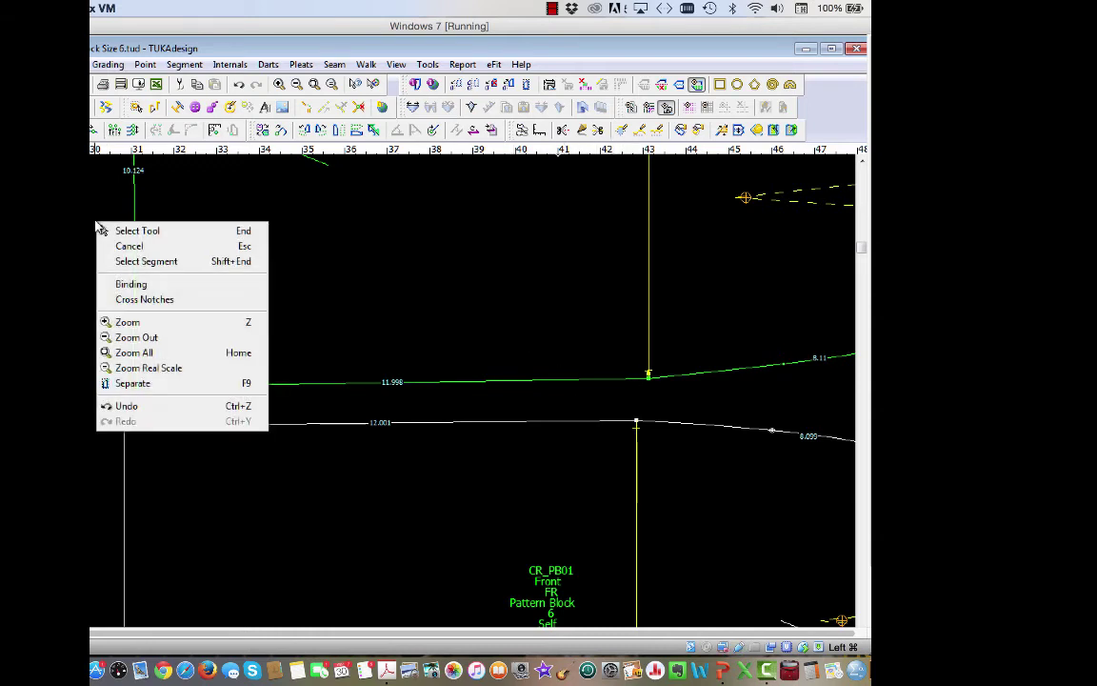
click(117, 231)
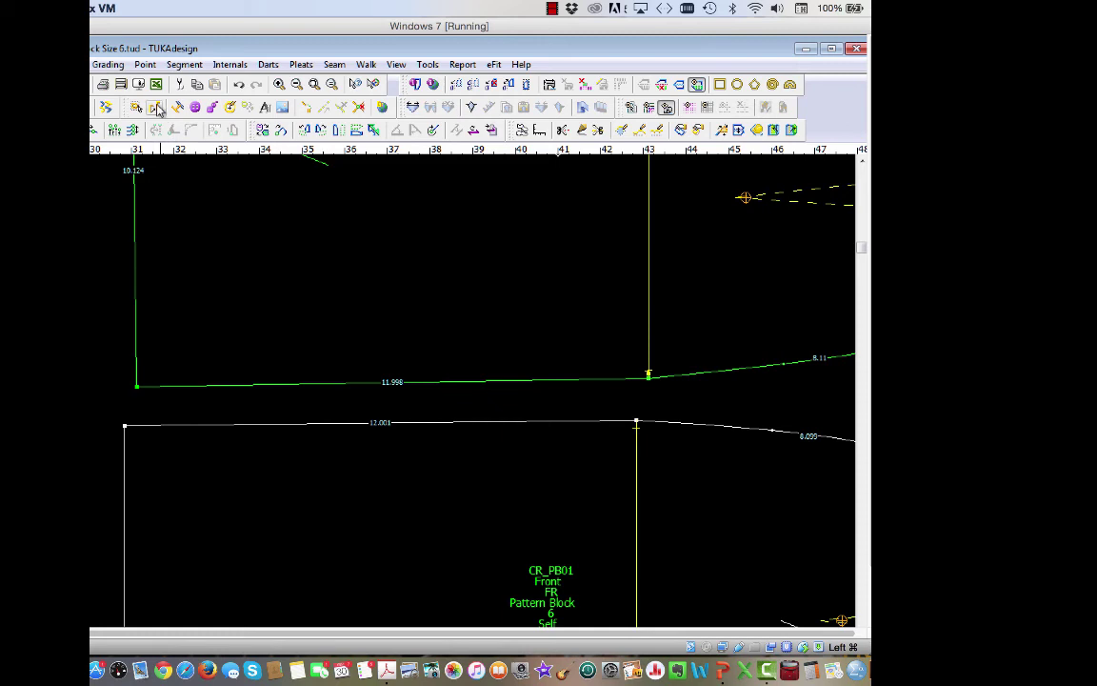
click(145, 65)
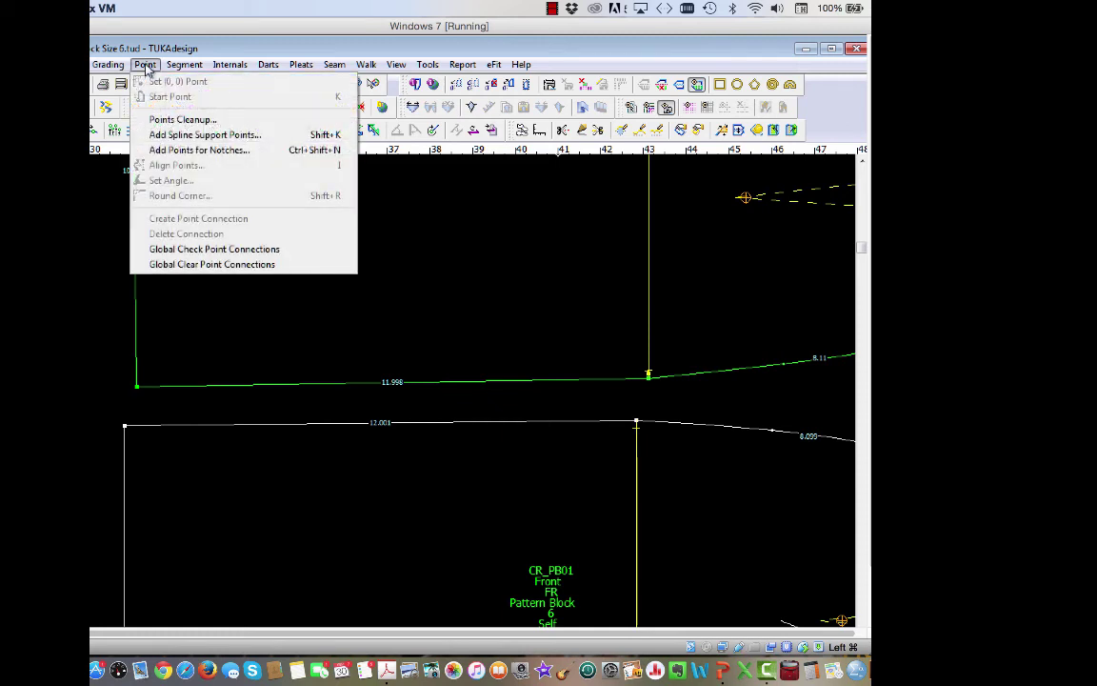
click(199, 320)
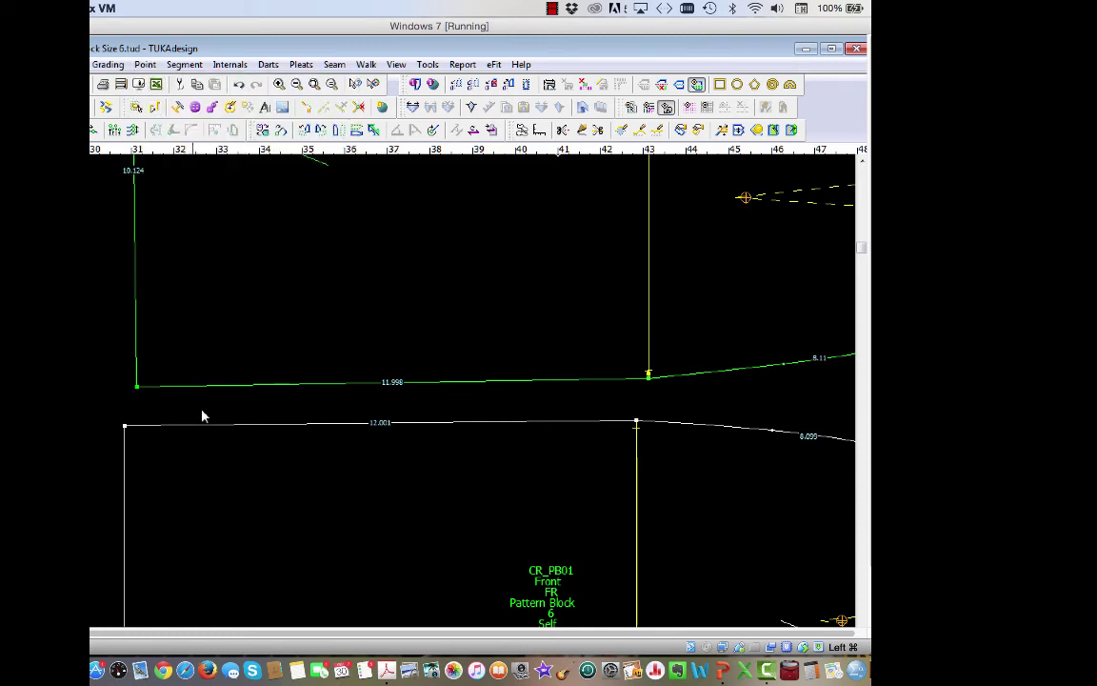
click(150, 66)
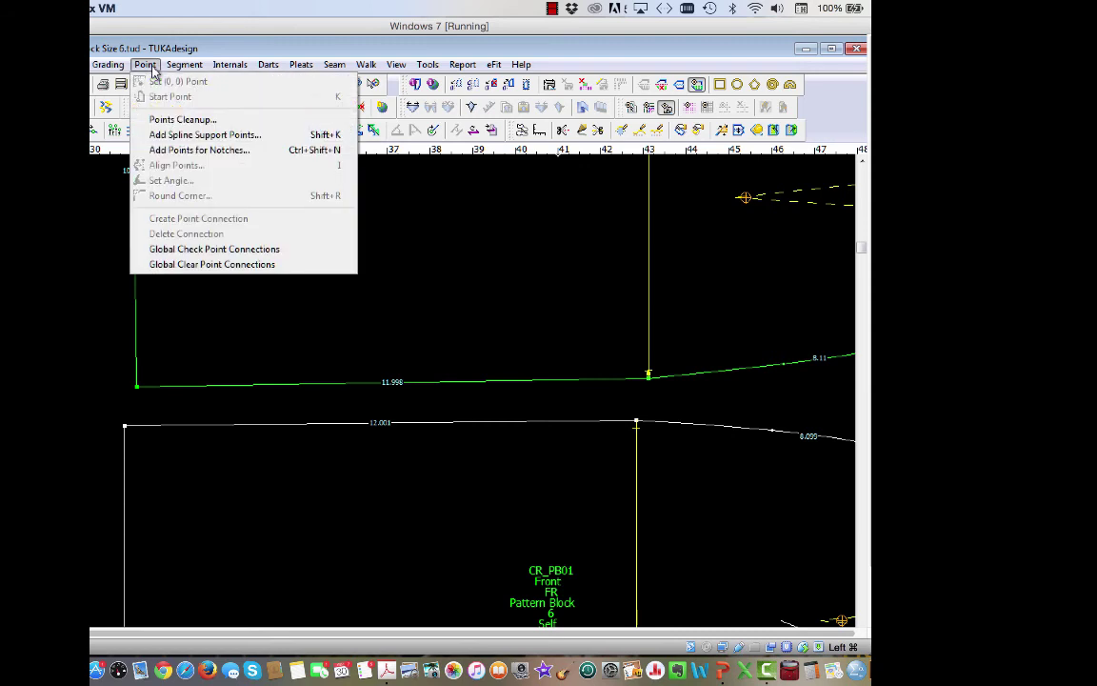
click(478, 411)
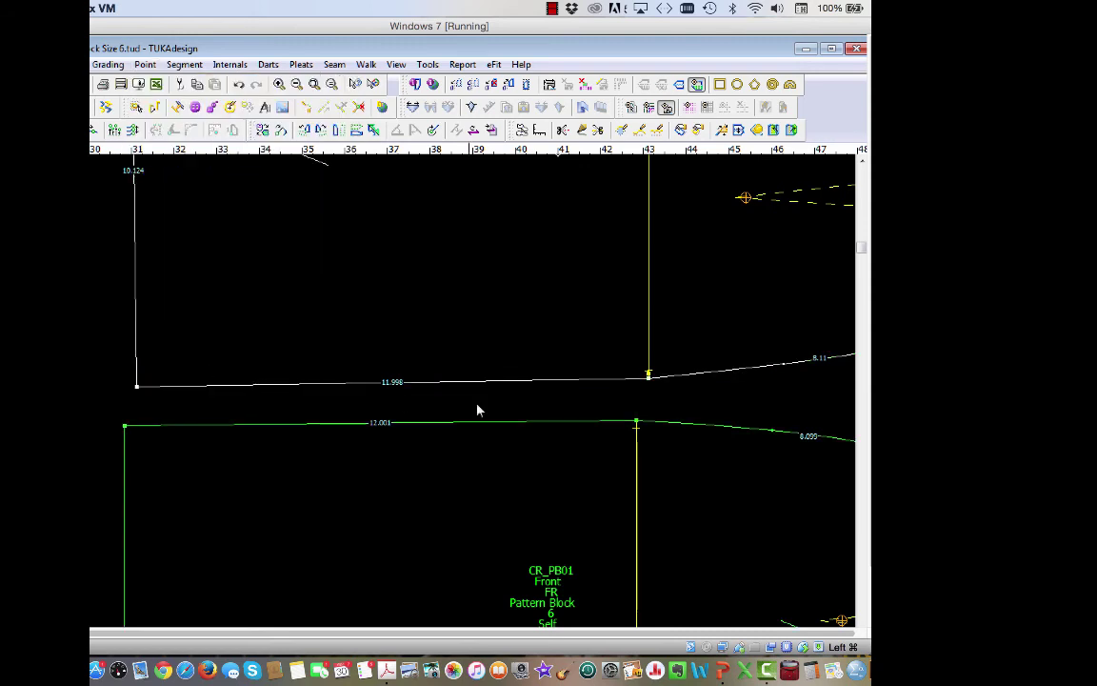
Step: Align the back block's side seam between the hip and hem corner horizontally, using the first point (the hip) as reference
click(651, 383)
click(137, 388)
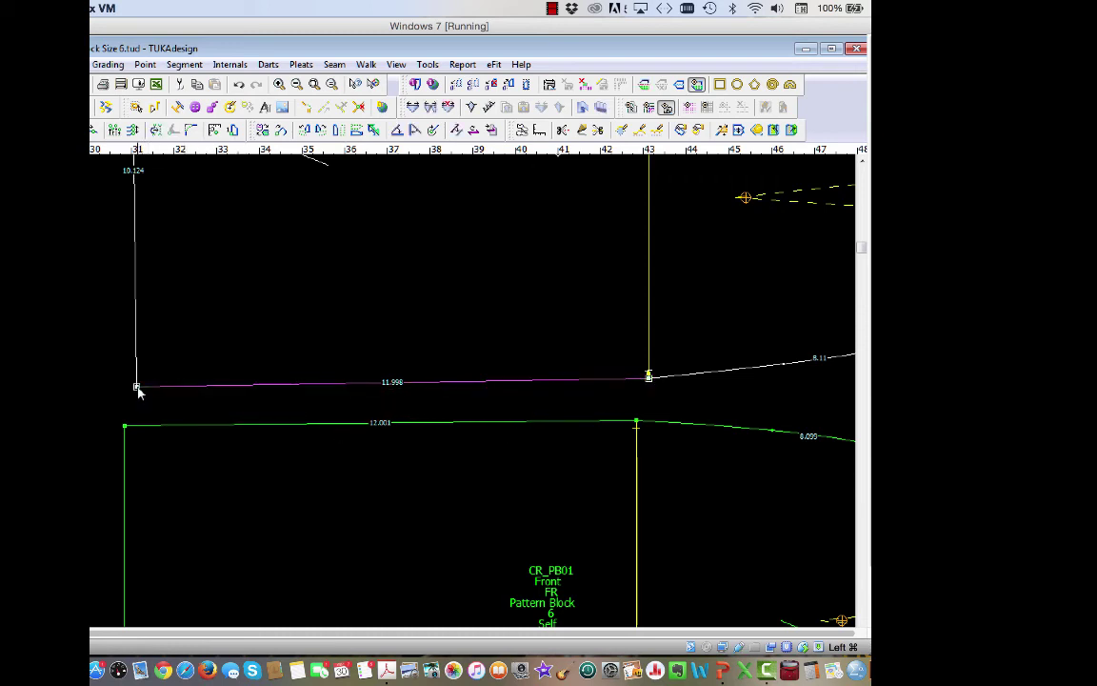
click(145, 64)
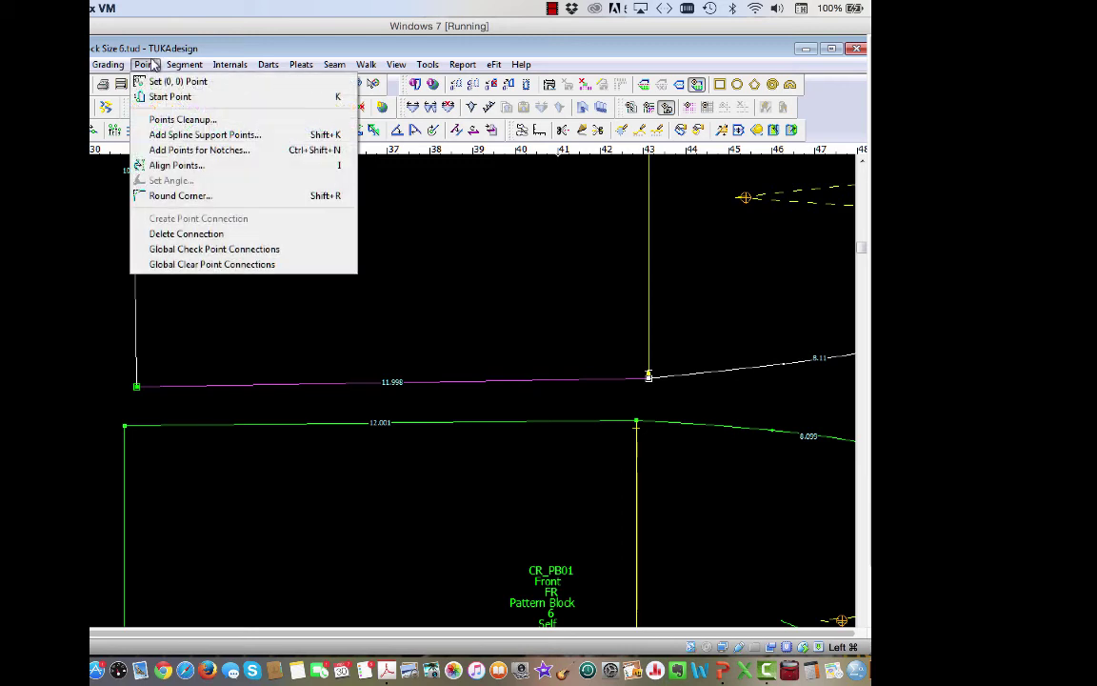
click(165, 168)
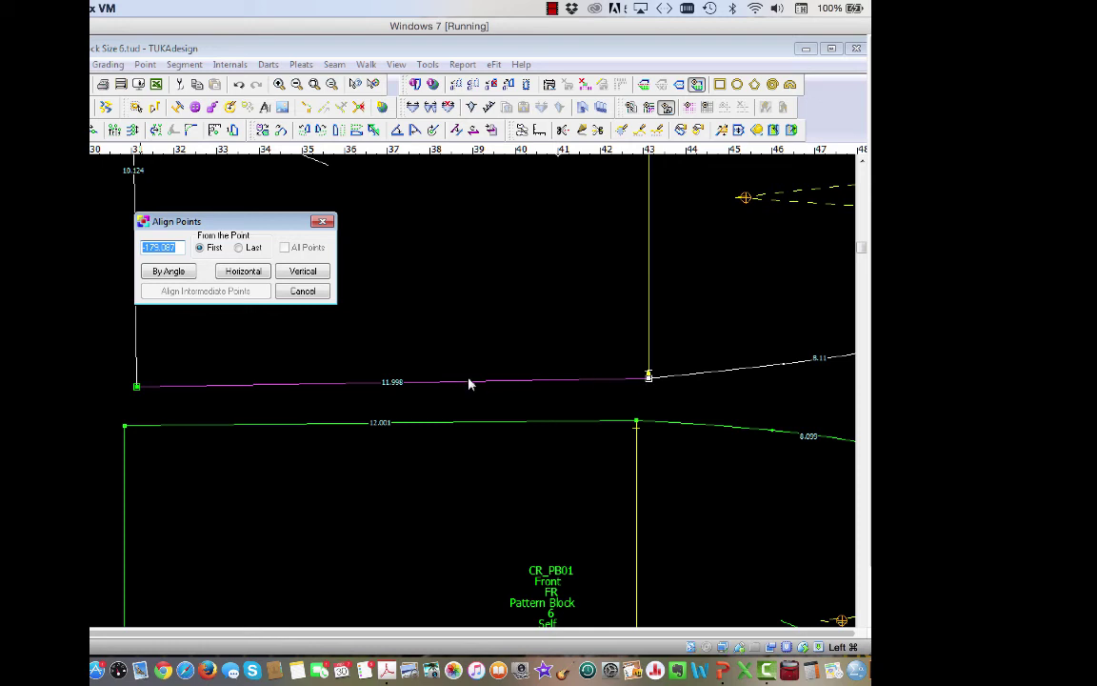
click(238, 276)
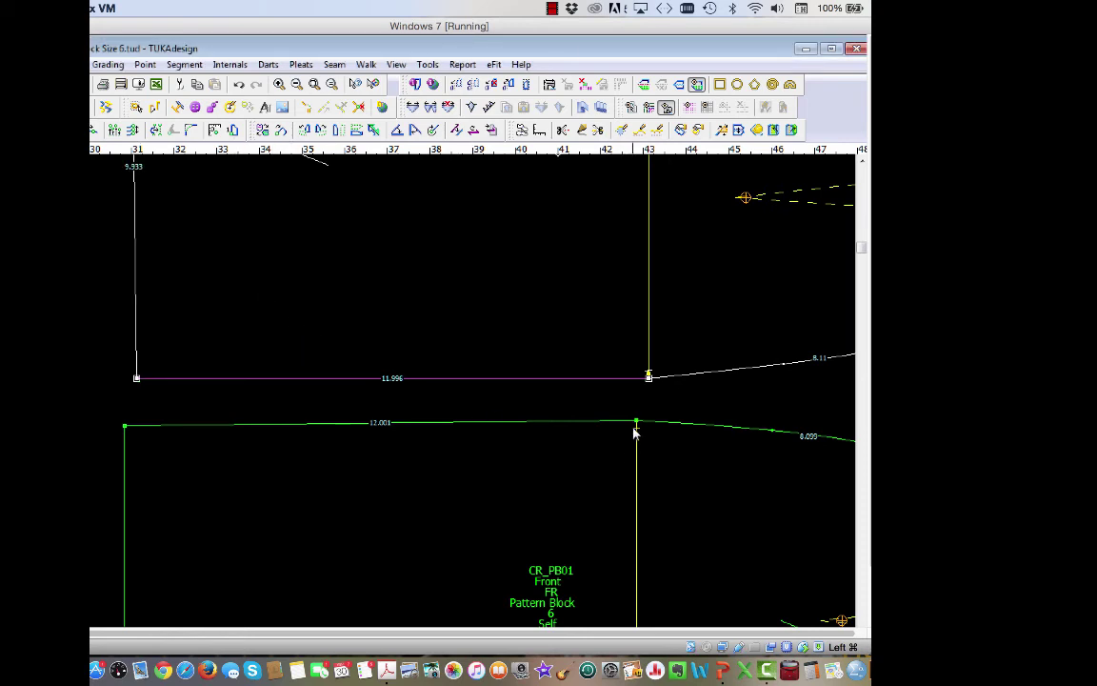
Step: Align the front block's side seam between the hem corner and hip horizontally, using the last point (the hip) as reference
click(124, 429)
click(124, 428)
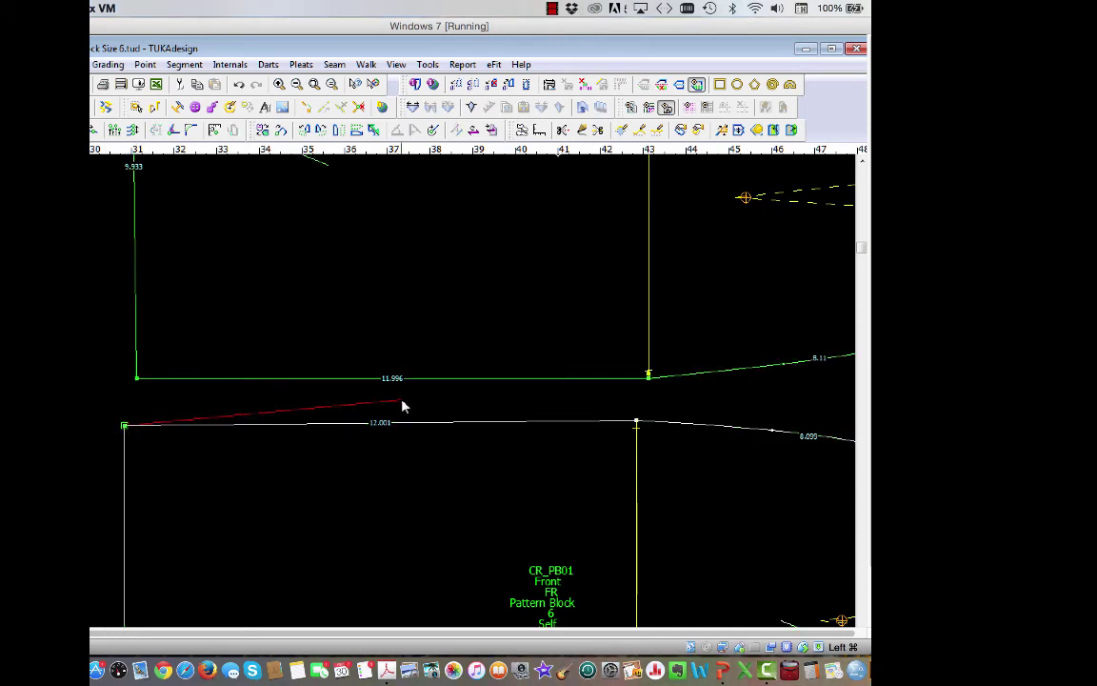
click(637, 423)
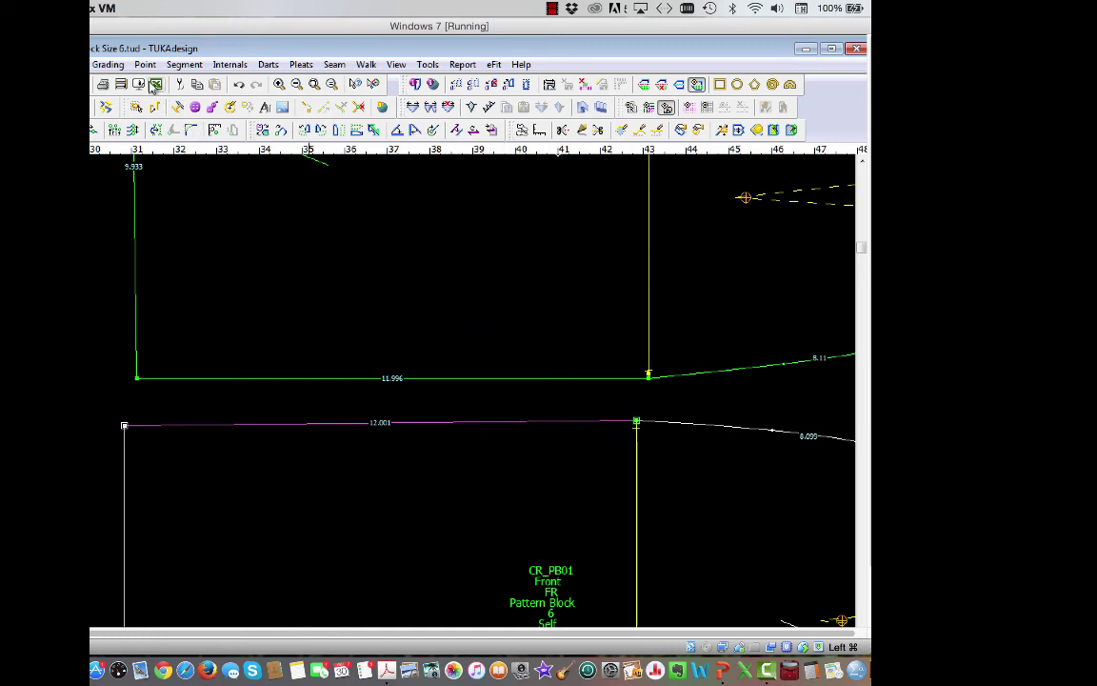
click(145, 64)
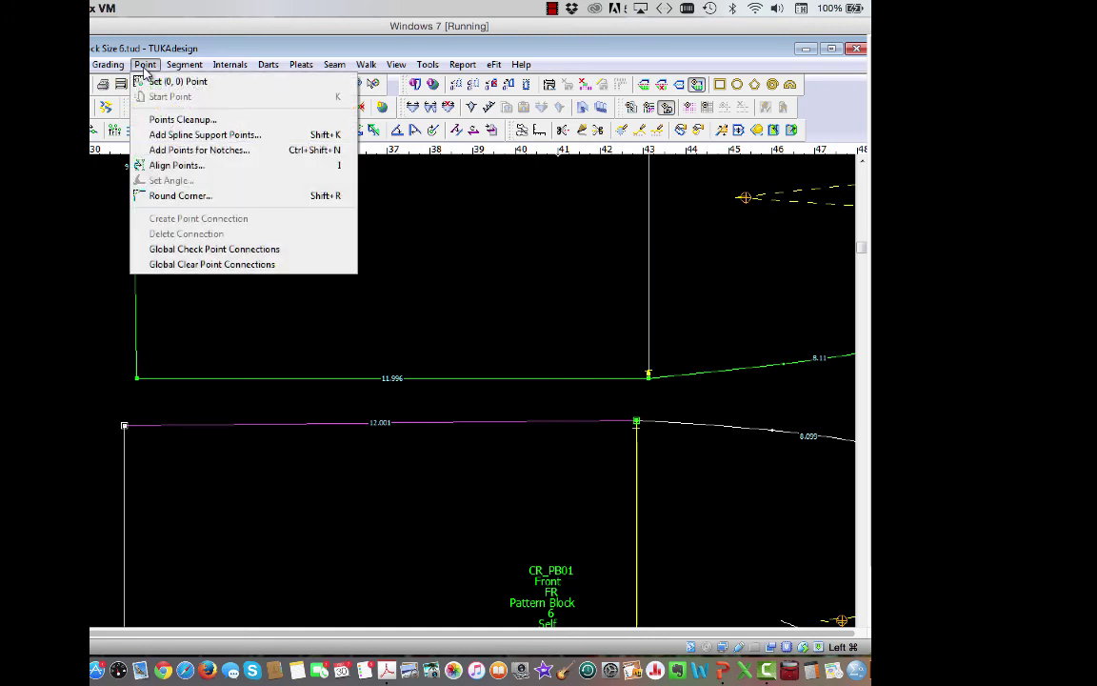
click(157, 165)
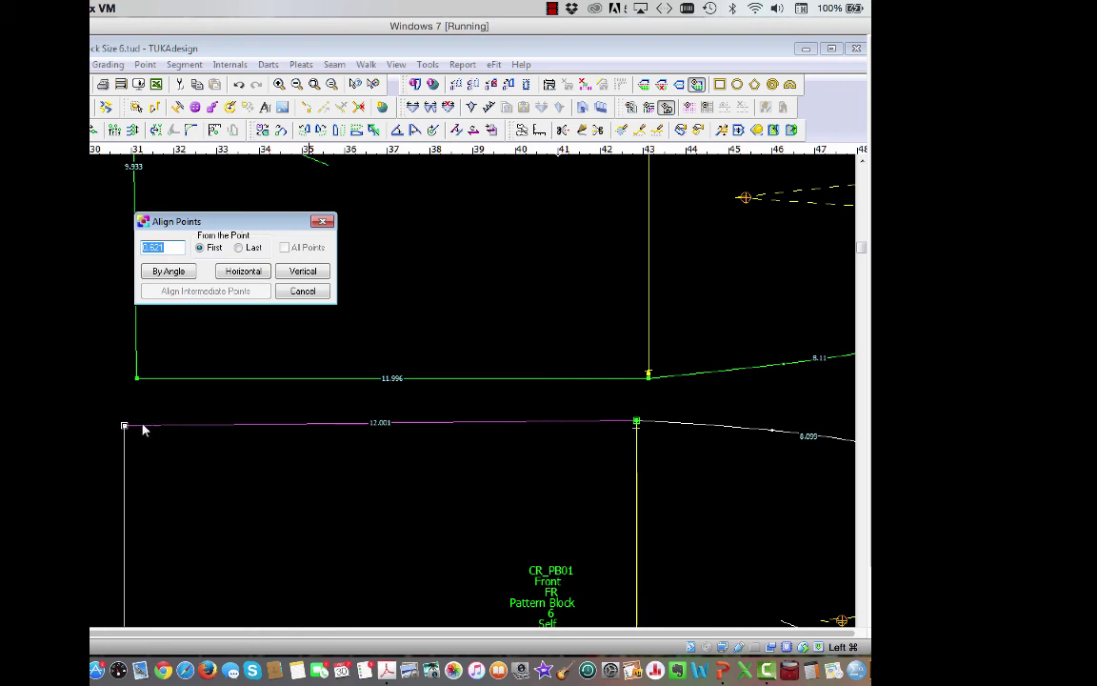
click(240, 248)
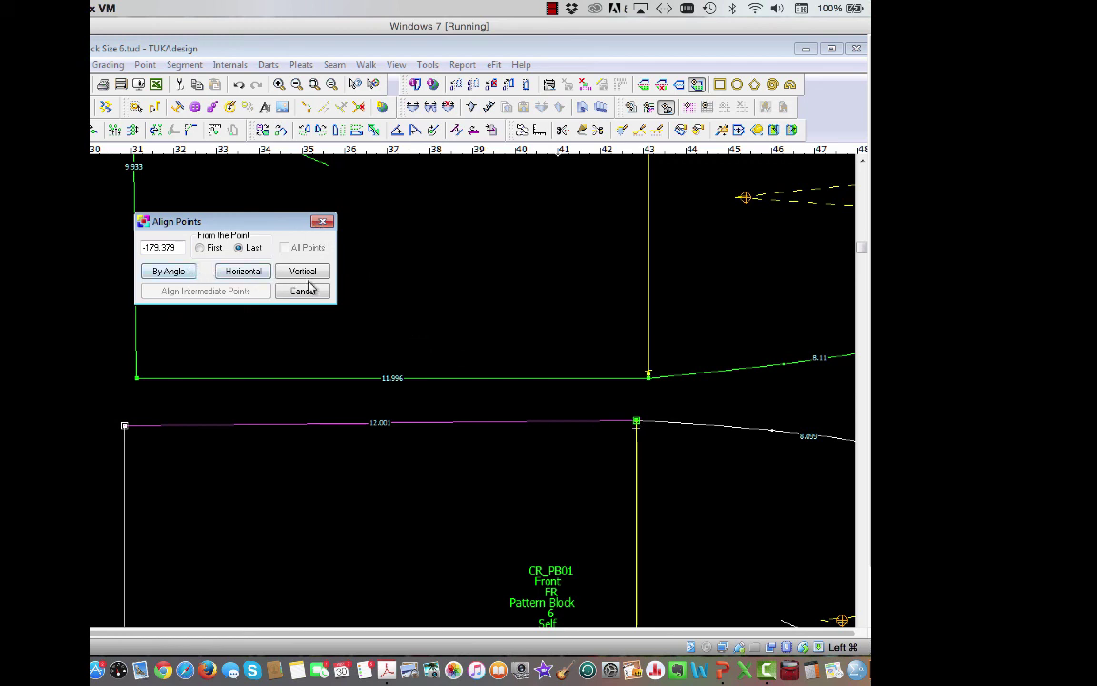
click(257, 276)
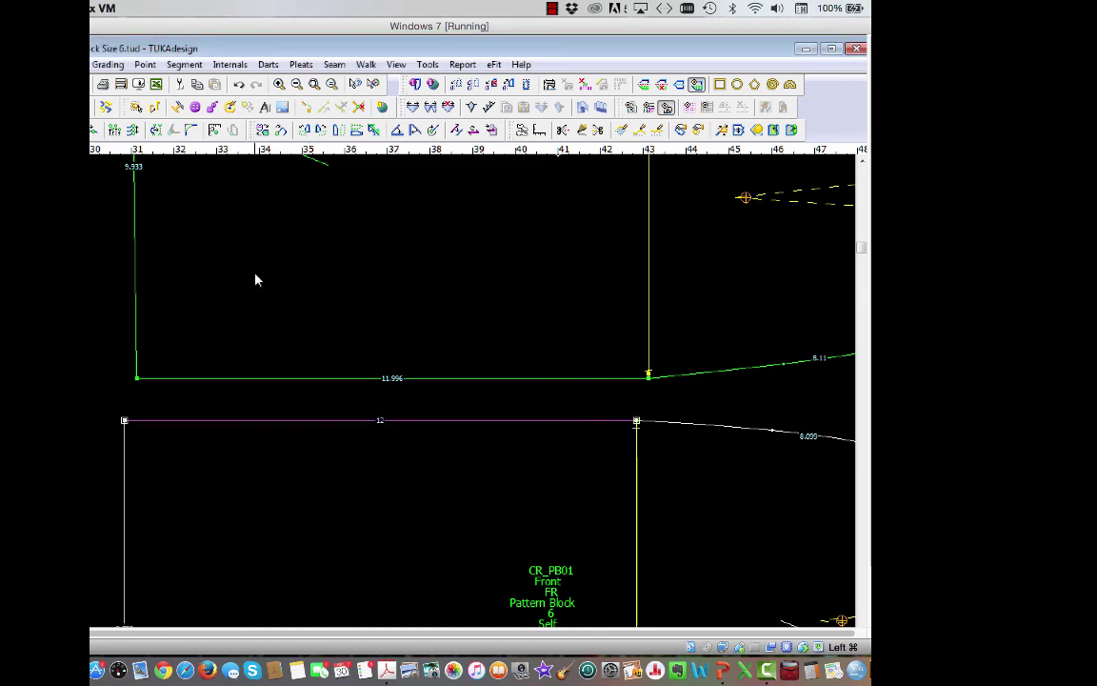